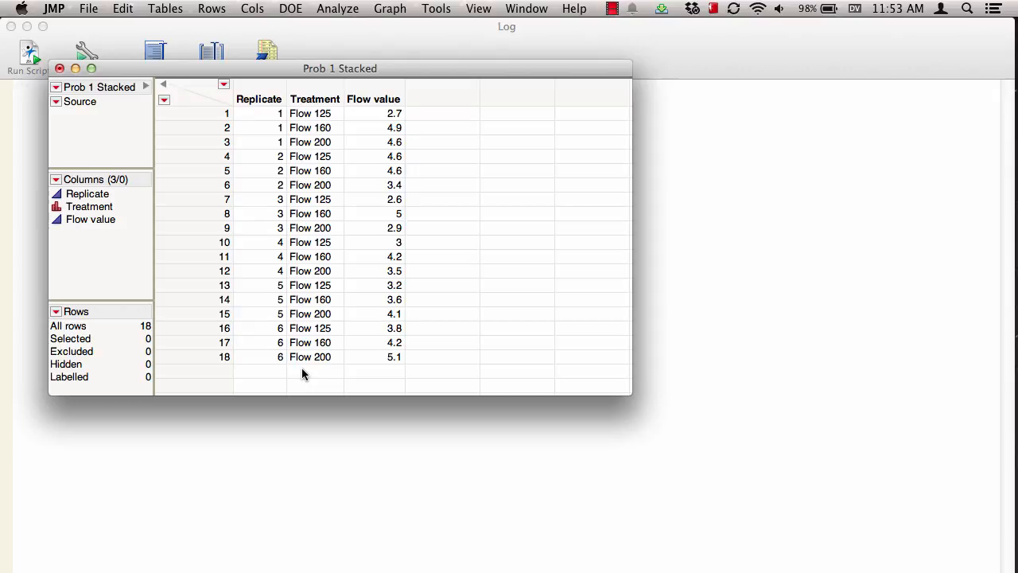
Step: Open and import the ANE_Prob3.csv file as a new data table
click(88, 8)
click(92, 41)
click(720, 271)
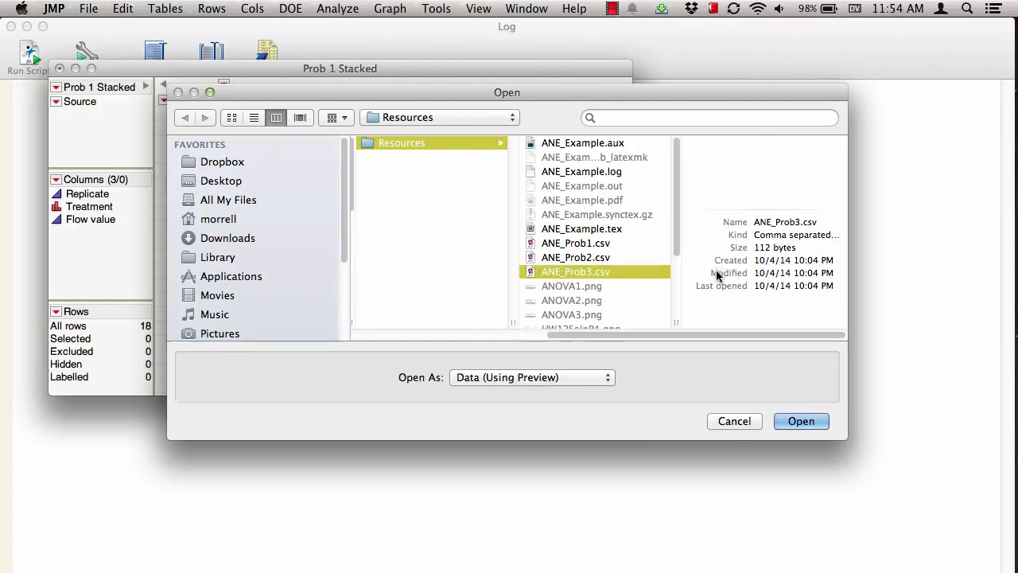
click(806, 430)
click(663, 492)
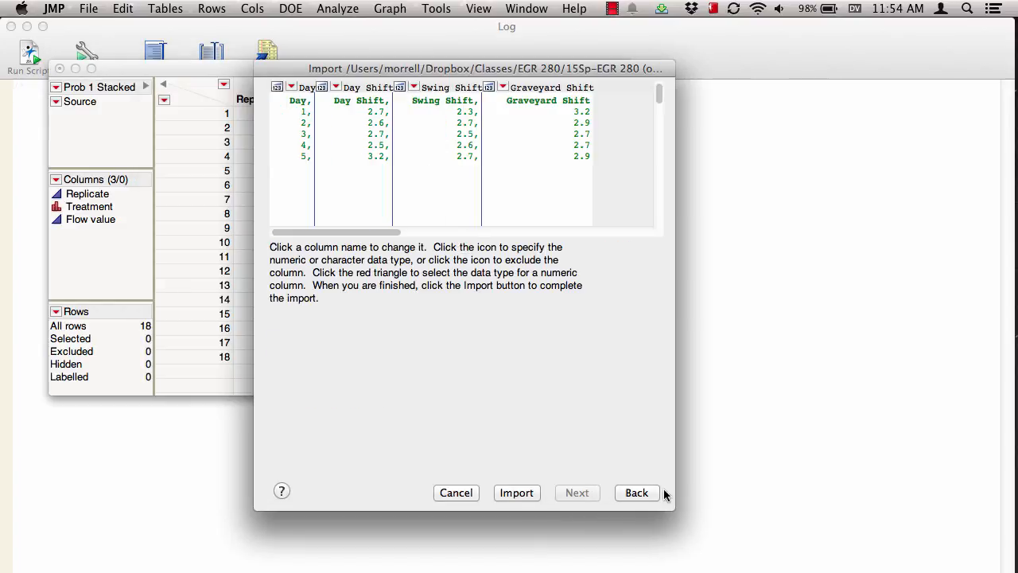
click(519, 492)
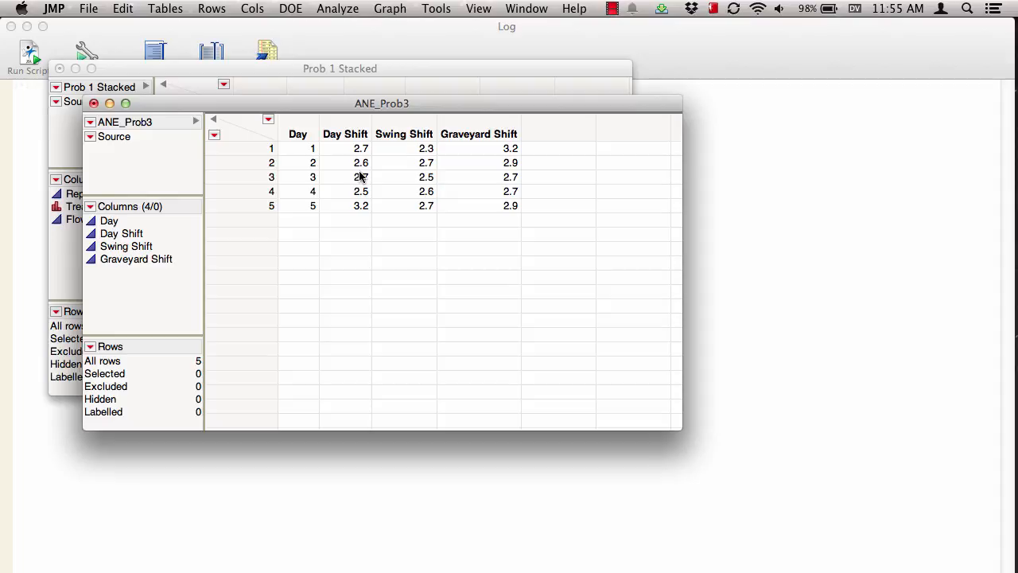
Step: Start a Stack of the table and choose Day Shift, Swing Shift and Graveyard Shift as the columns to stack
click(169, 12)
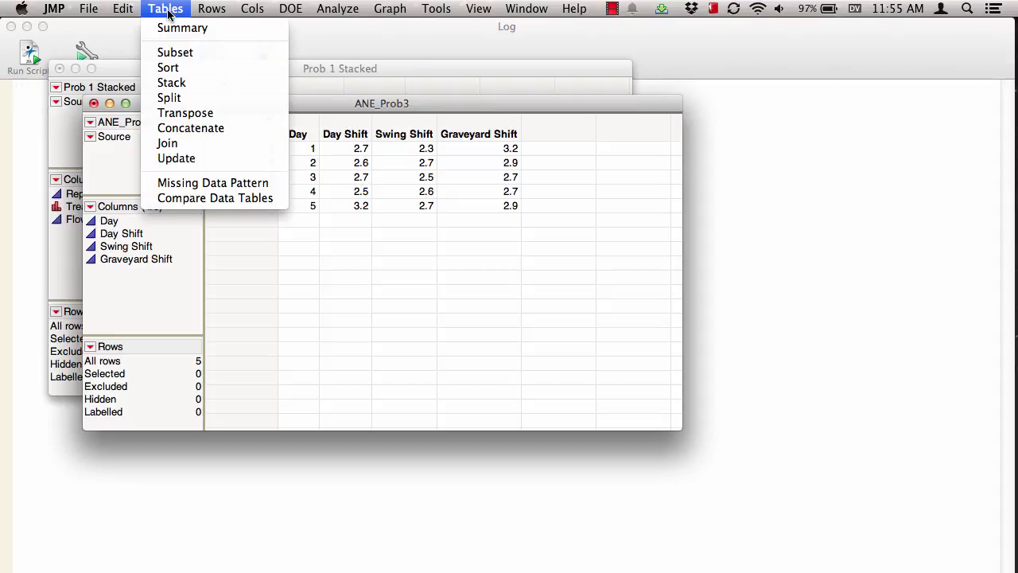
click(171, 83)
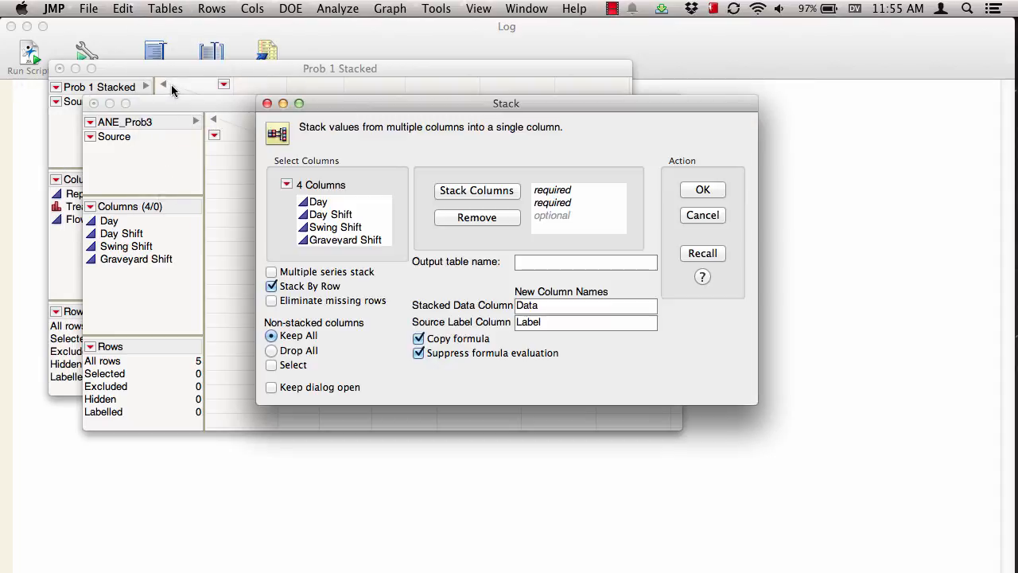
click(329, 215)
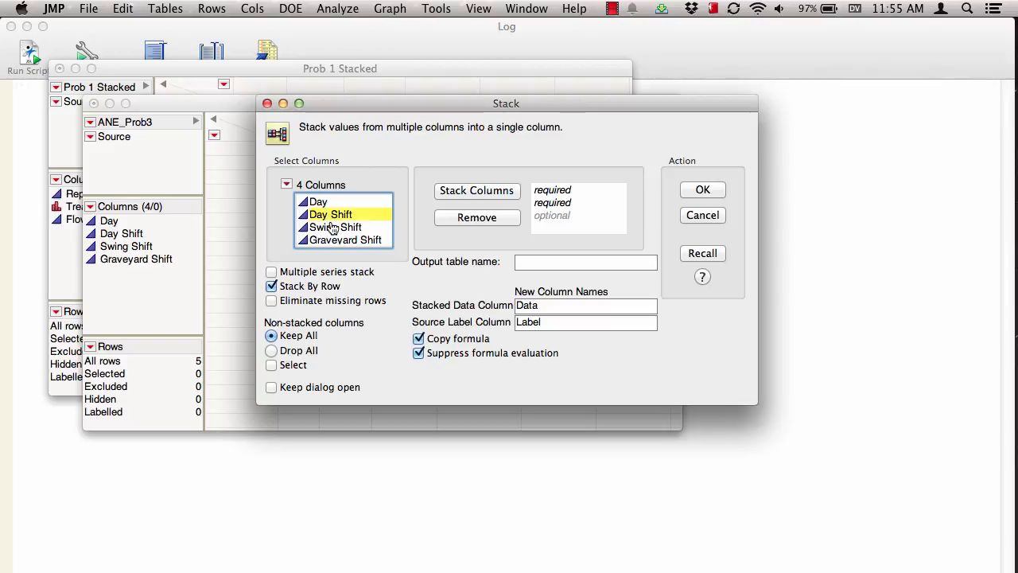
shift+click(334, 229)
shift+click(336, 240)
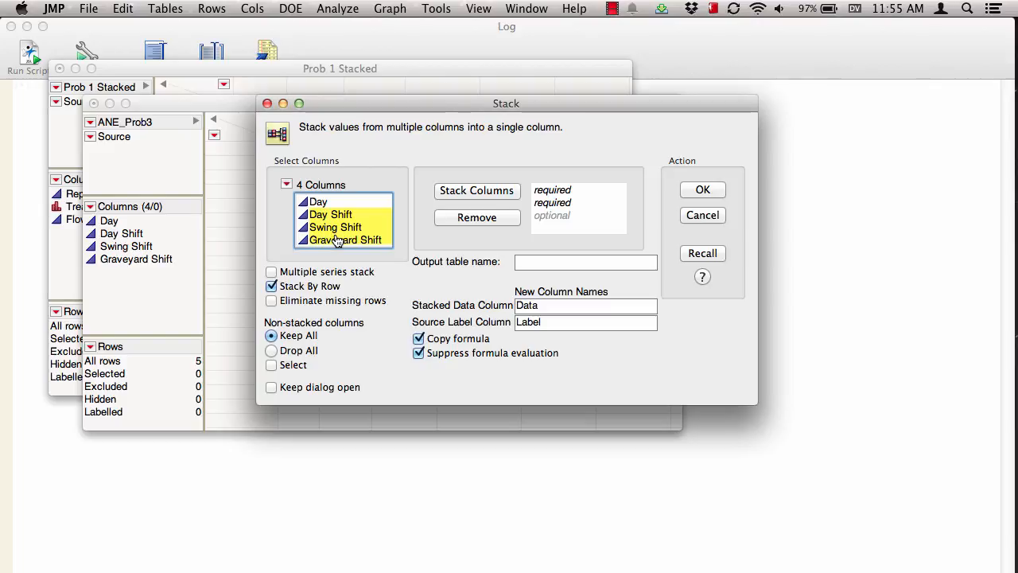
click(470, 194)
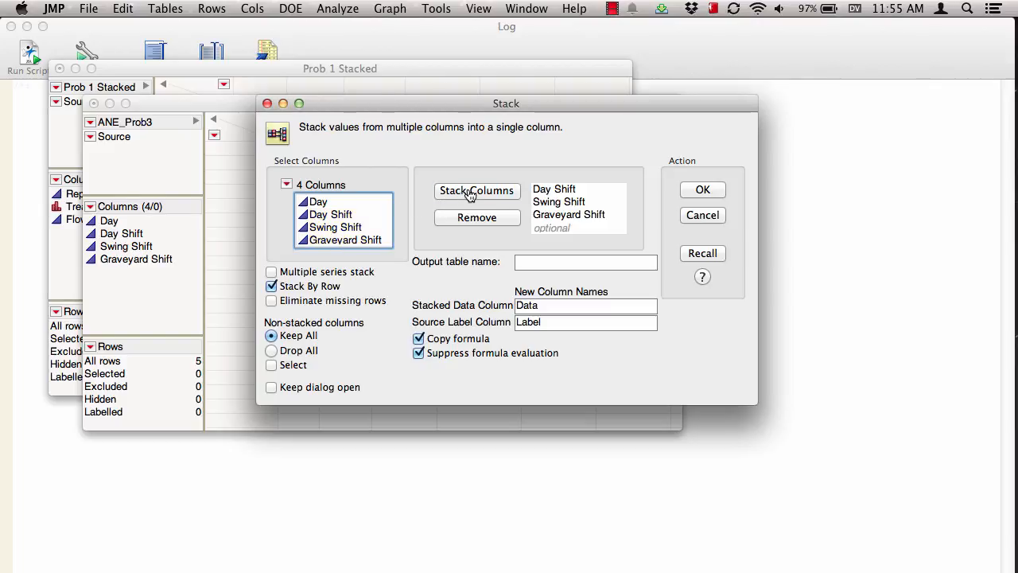
Step: Name the stacked output table Problem 3 Stackd
click(528, 265)
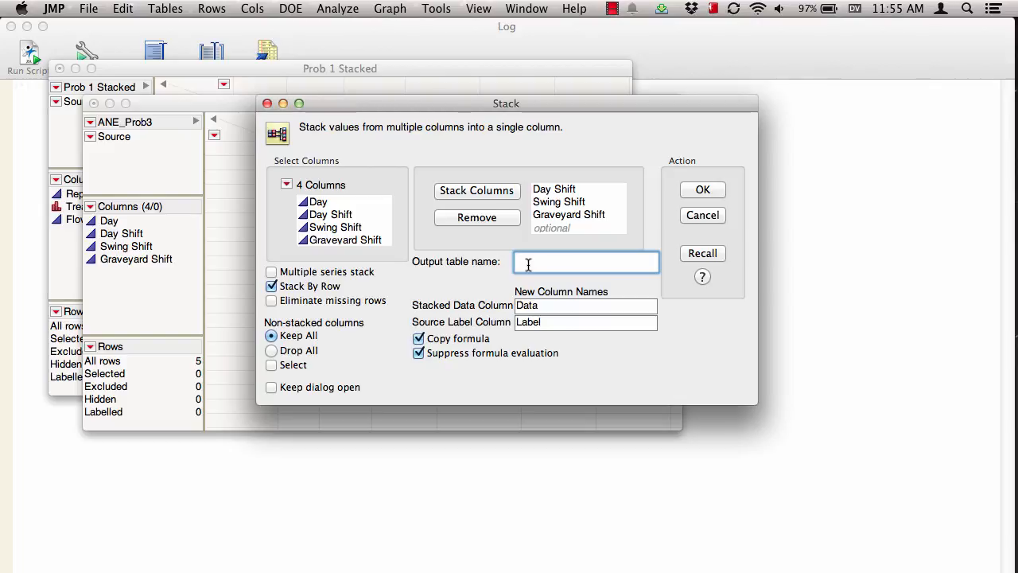
text(Pr)
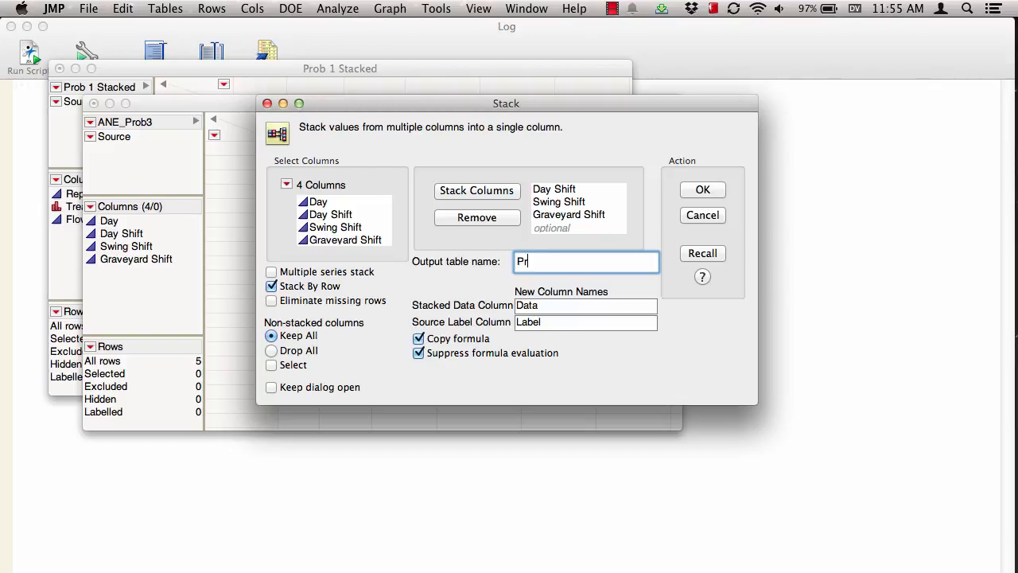
text(oblem 3 Stackd)
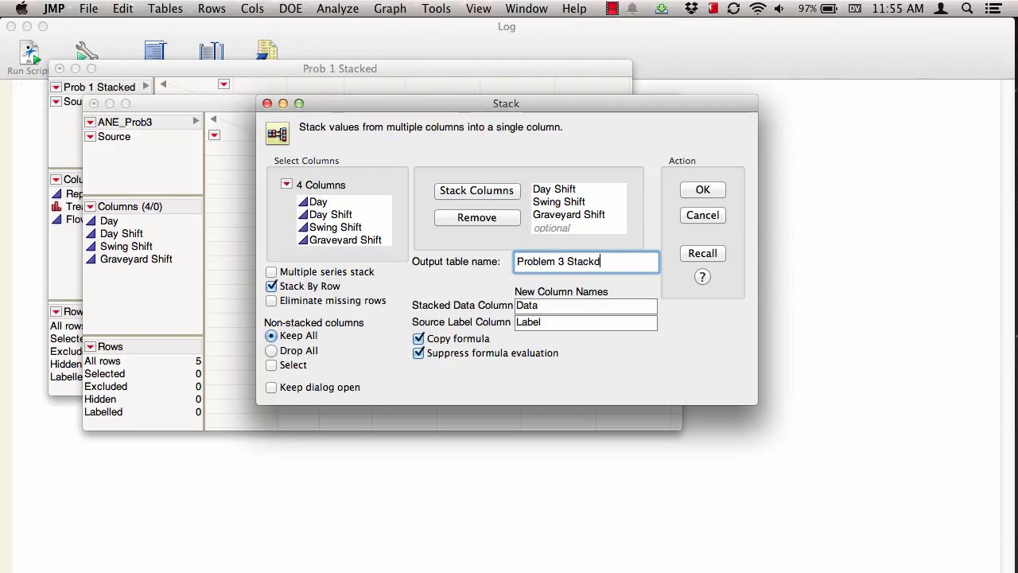
Step: Name the stacked data column Defects and the source label column Treatments, and create the stacked table
double_click(539, 308)
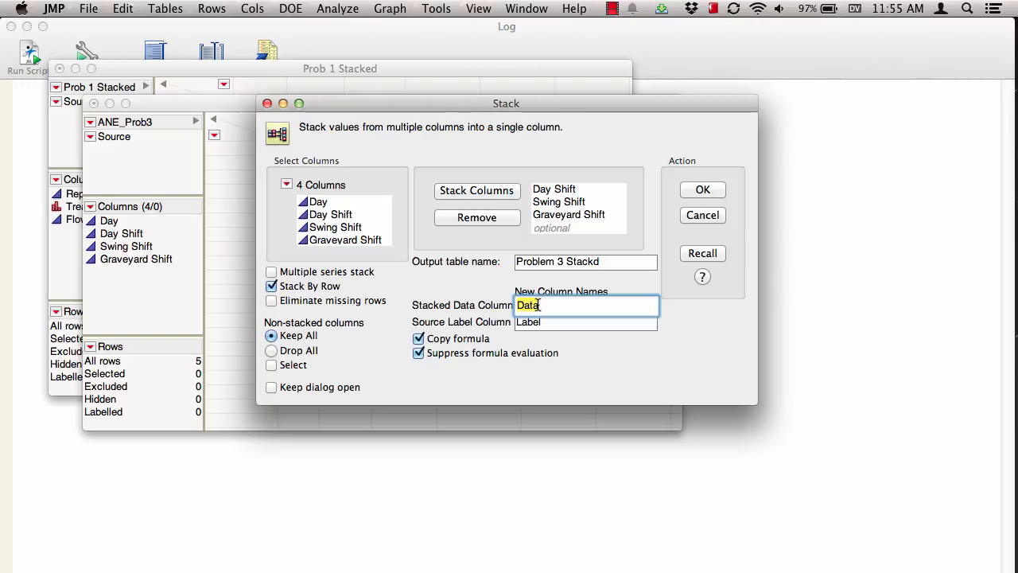
text(Defects)
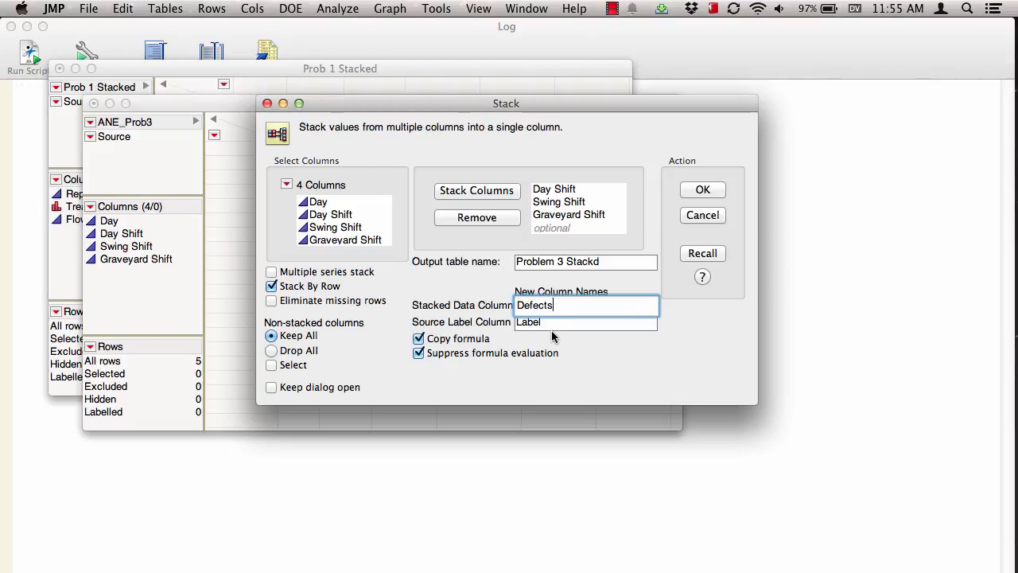
double_click(553, 322)
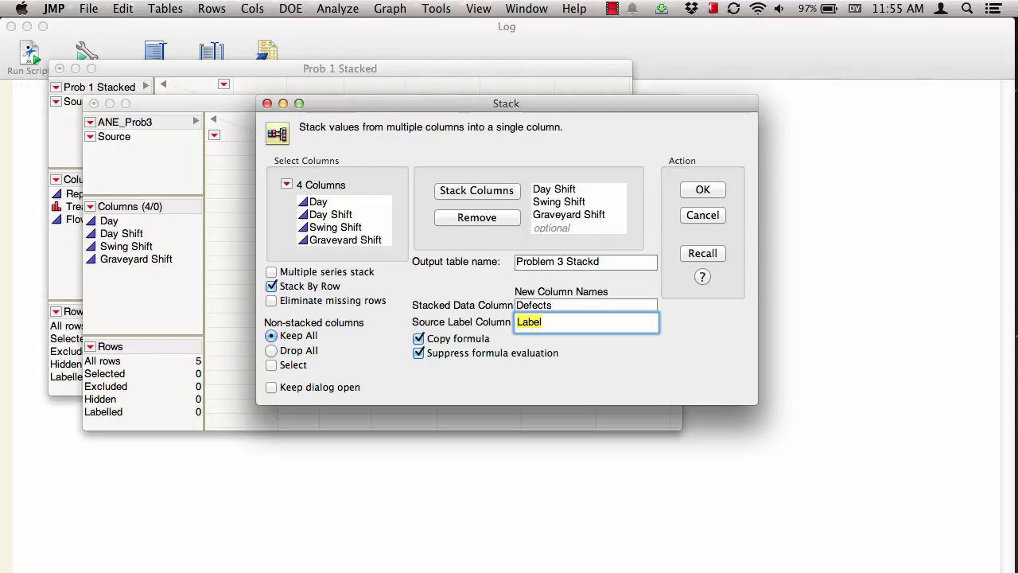
text(Treatments)
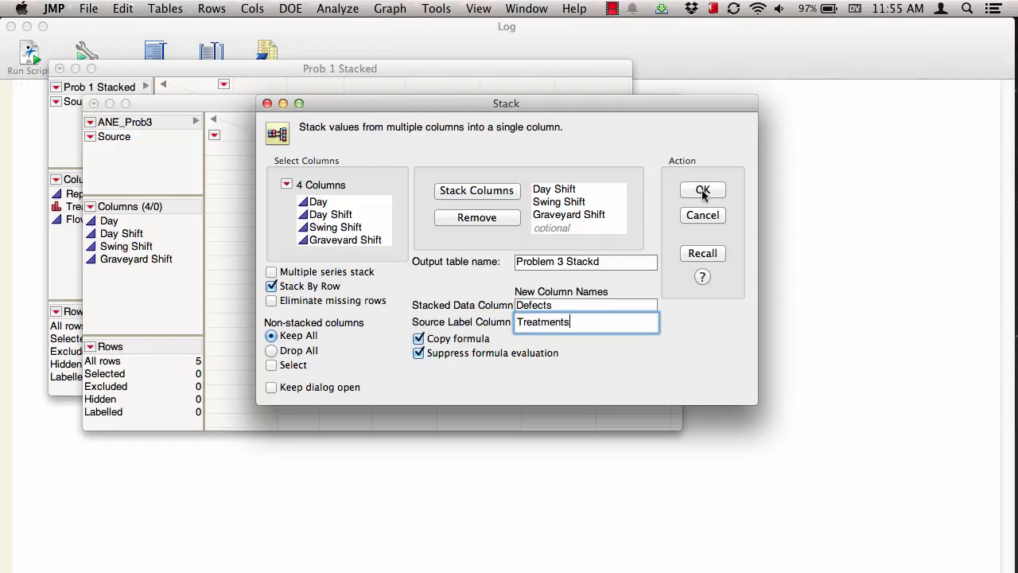
click(704, 191)
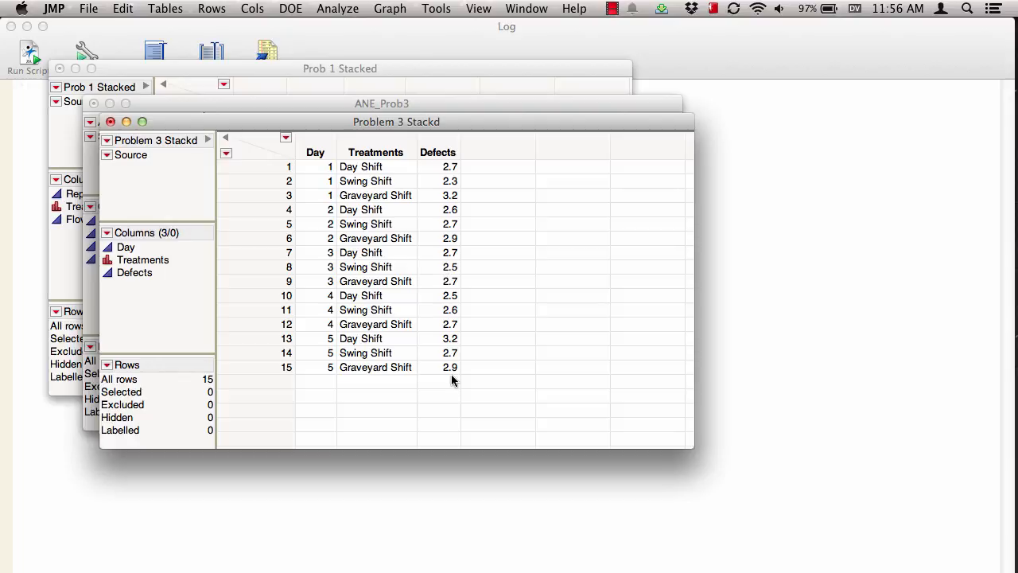
Step: Run Fit Y by X with Defects as the response and Treatments as the factor
click(326, 10)
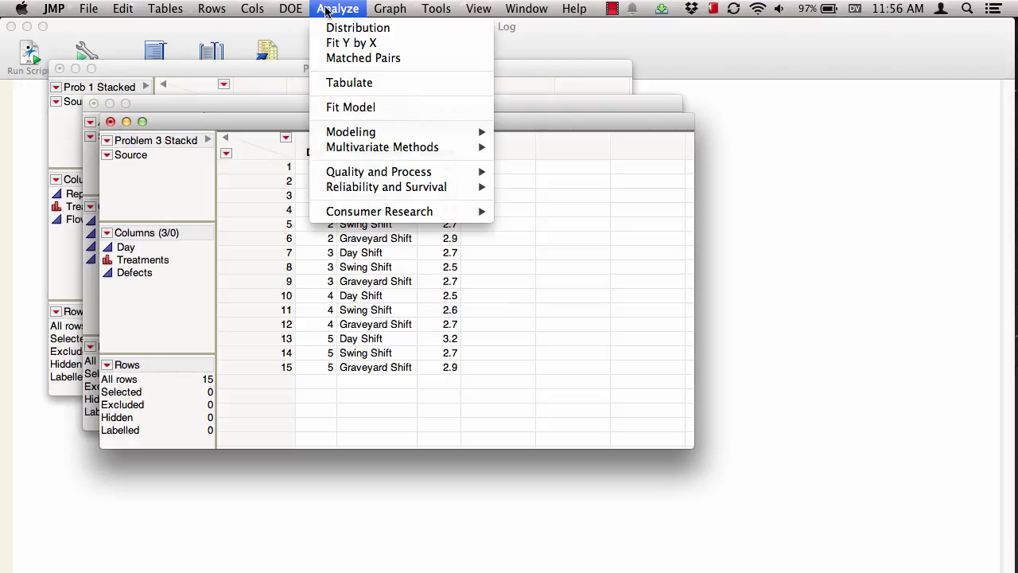
click(339, 43)
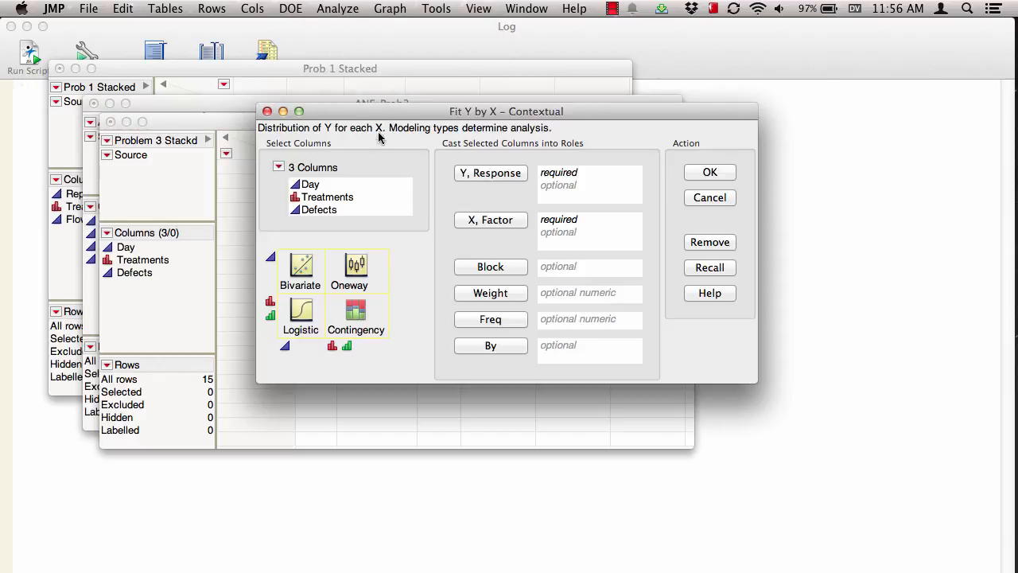
click(318, 210)
click(479, 174)
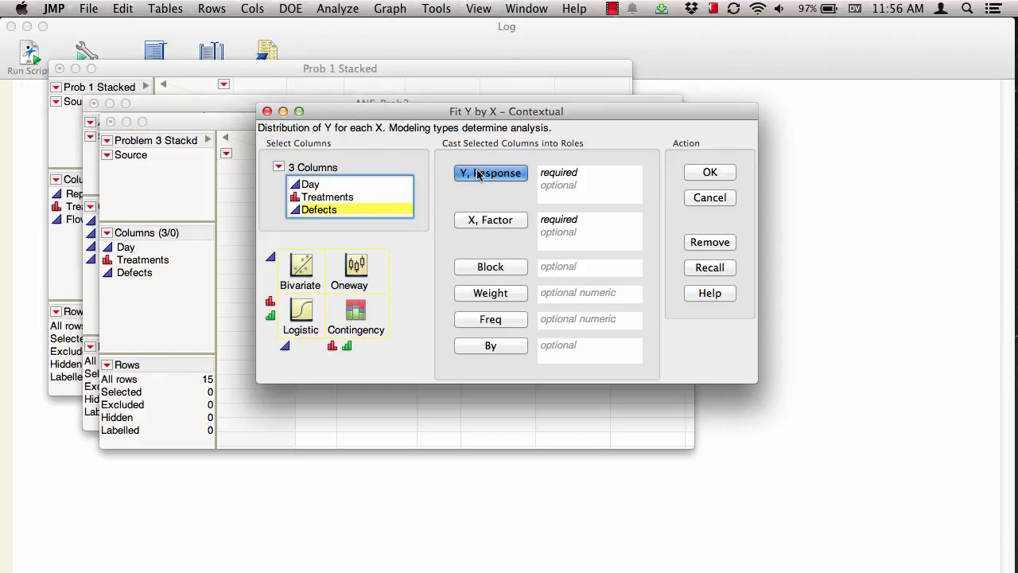
click(317, 198)
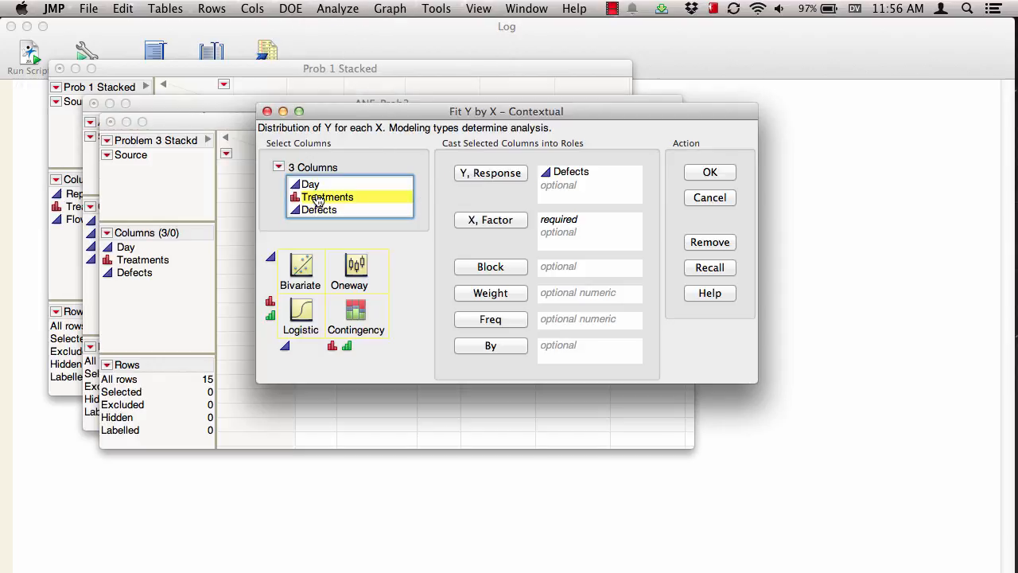
click(481, 221)
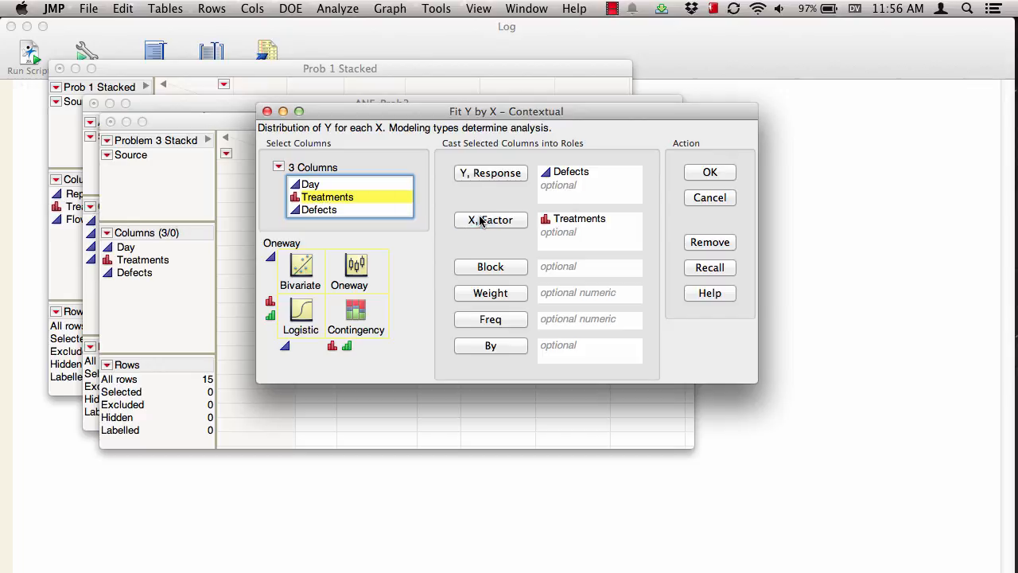
click(708, 172)
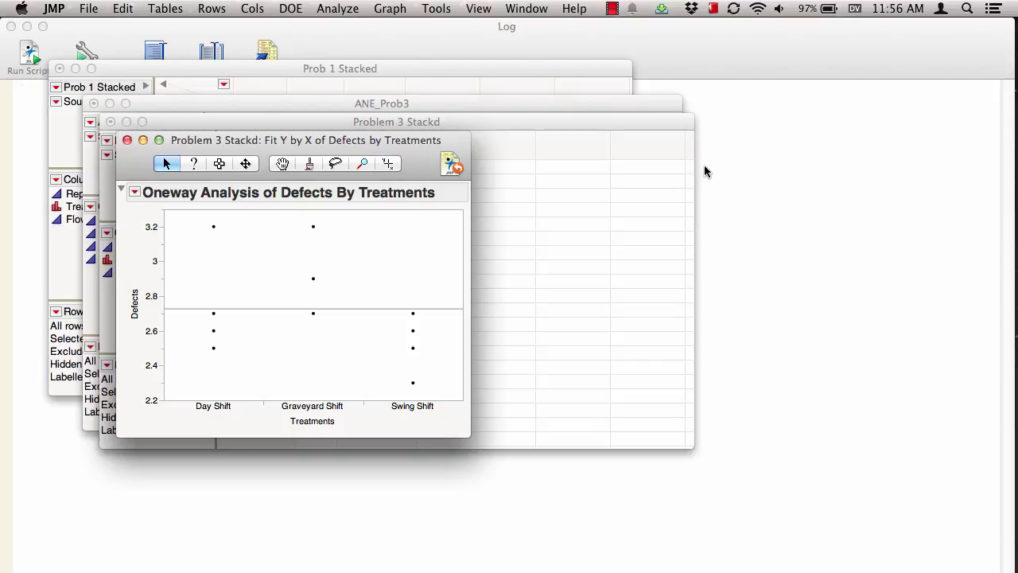
Step: Add the Means/Anova analysis to the oneway report
click(134, 192)
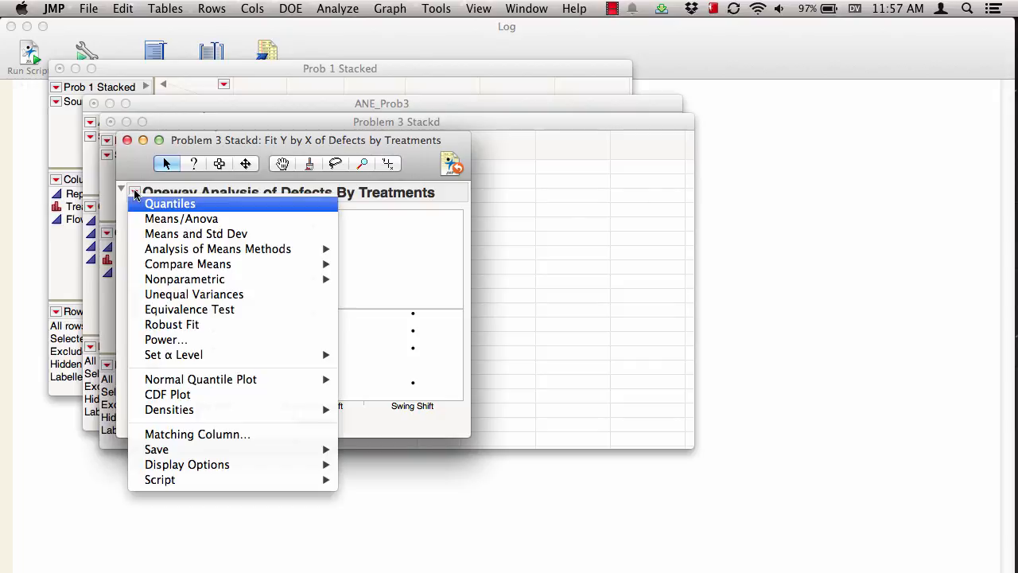
click(167, 222)
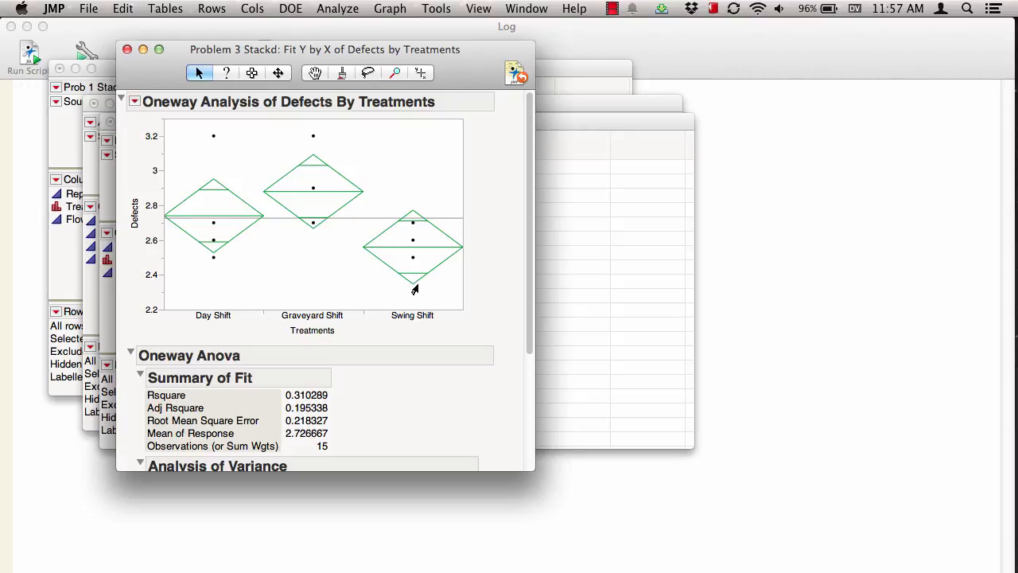
Step: Save the residuals from the oneway analysis to the data table
scroll(495, 269, down, 5)
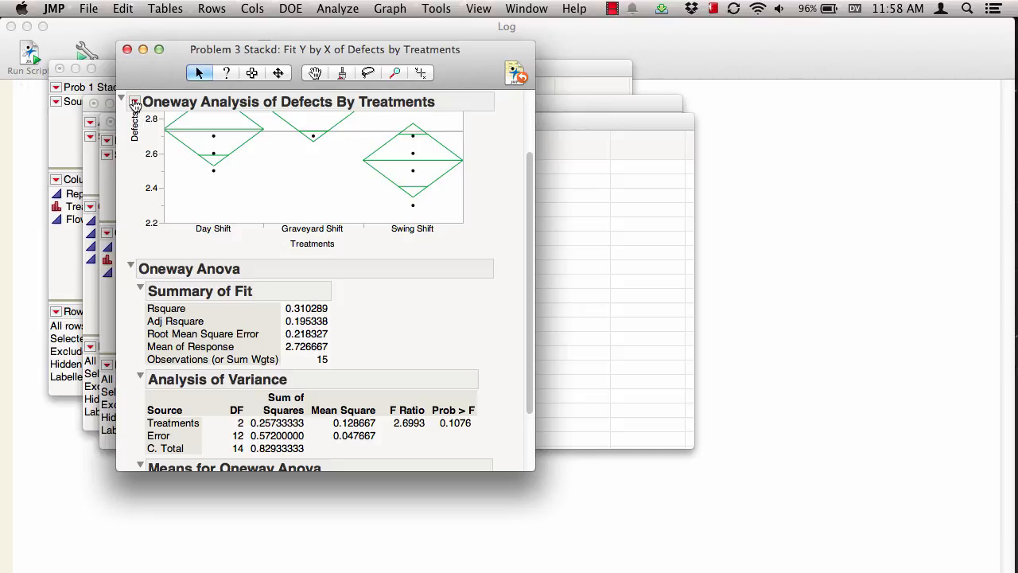
click(134, 102)
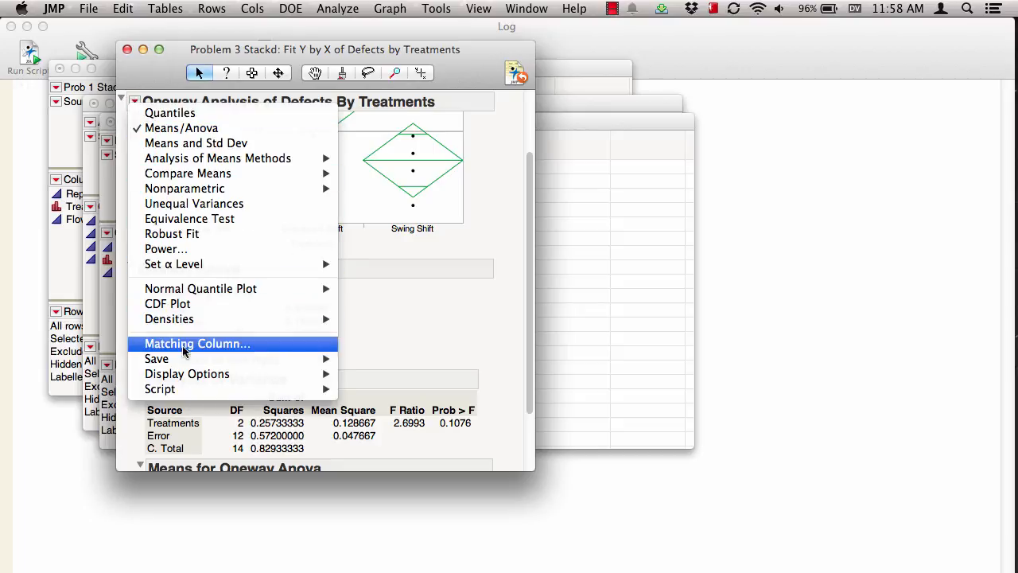
mouse_move(188, 359)
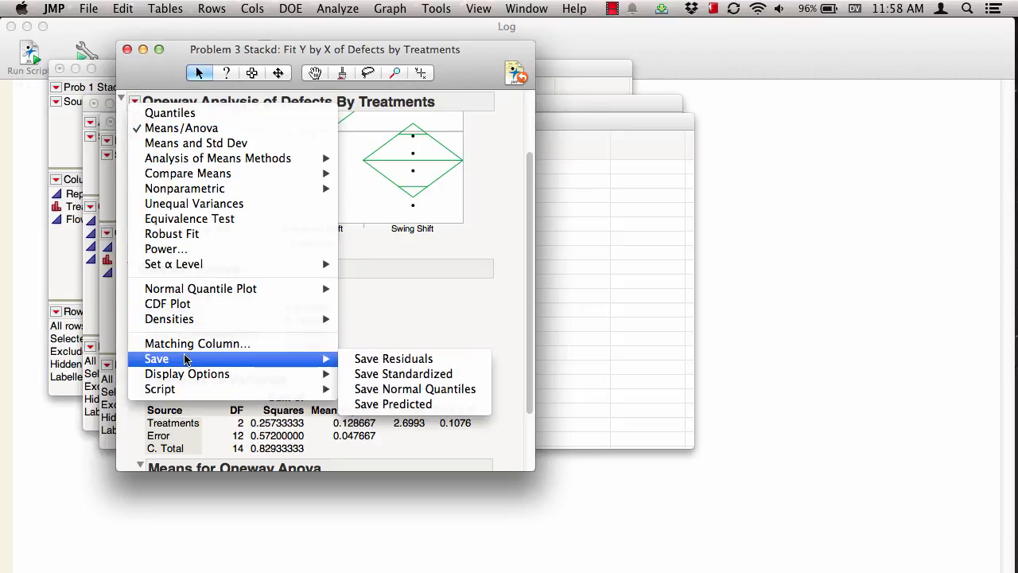
click(388, 360)
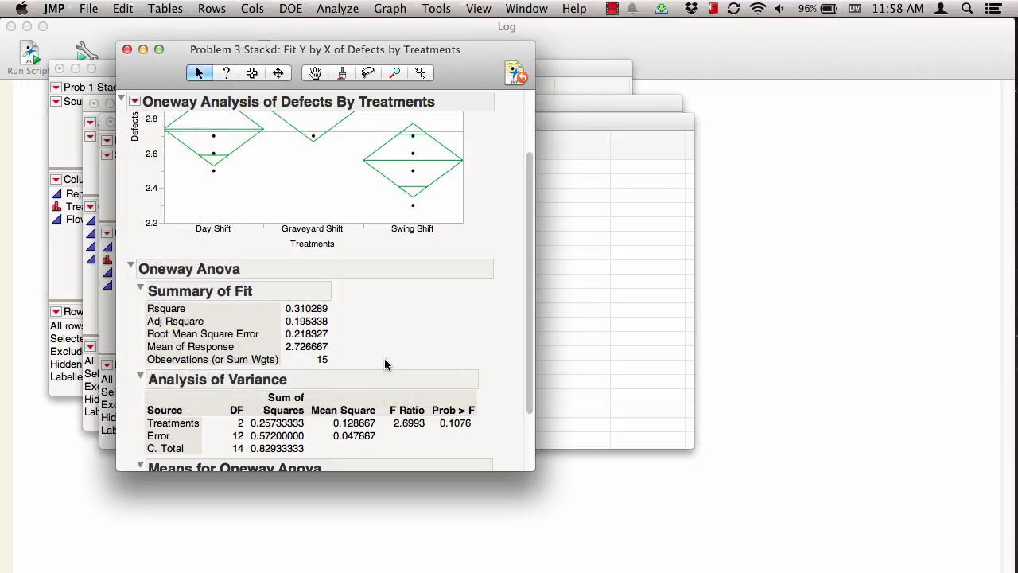
Step: Run a Distribution of the Defects centered by Treatments residual column
click(566, 125)
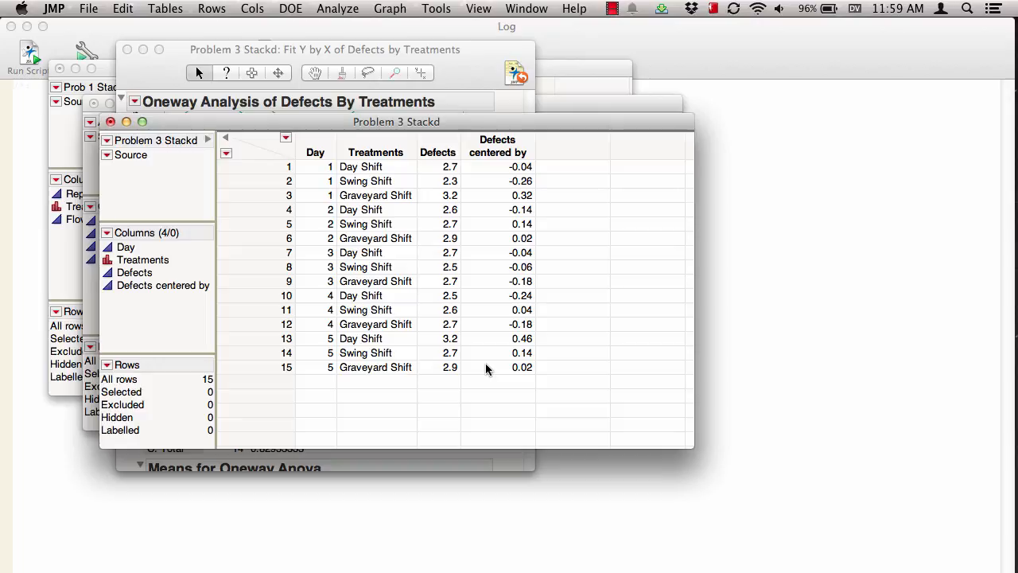
click(326, 10)
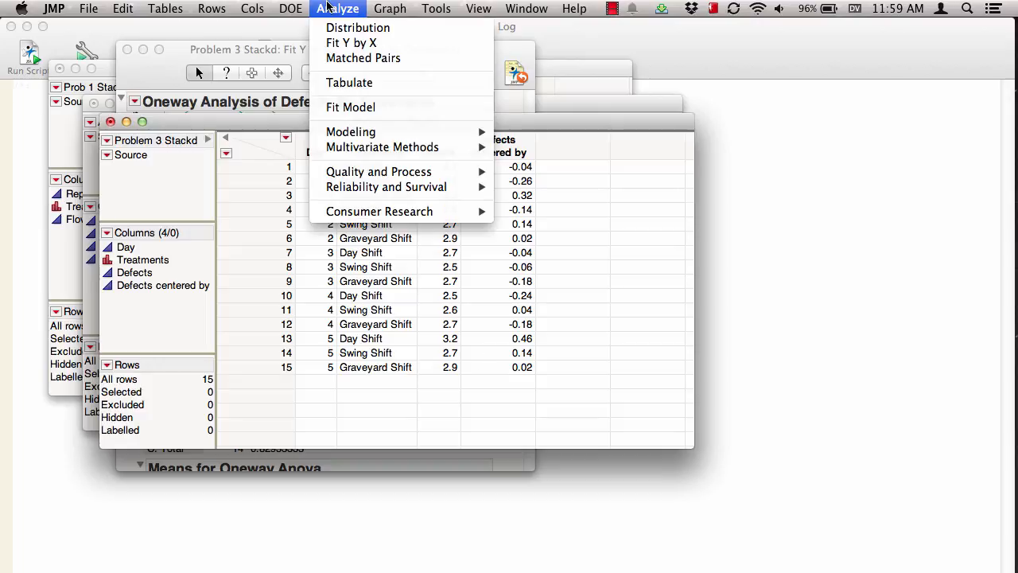
click(330, 30)
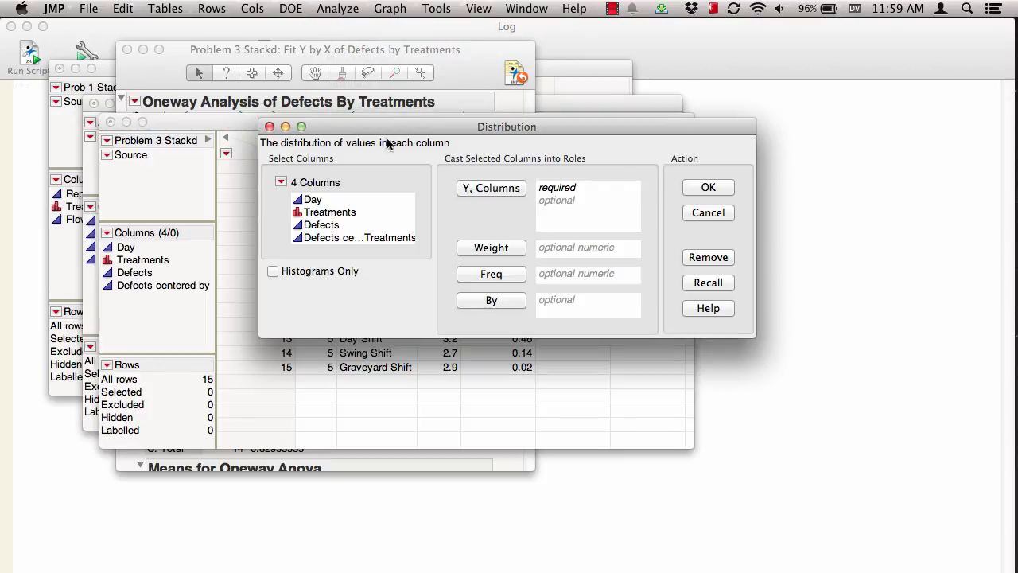
click(341, 238)
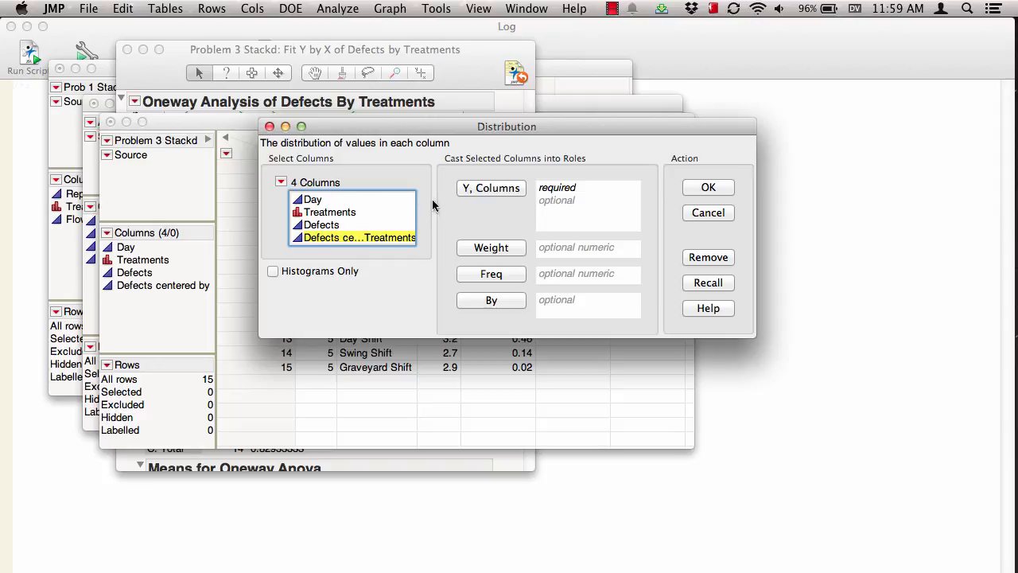
click(476, 194)
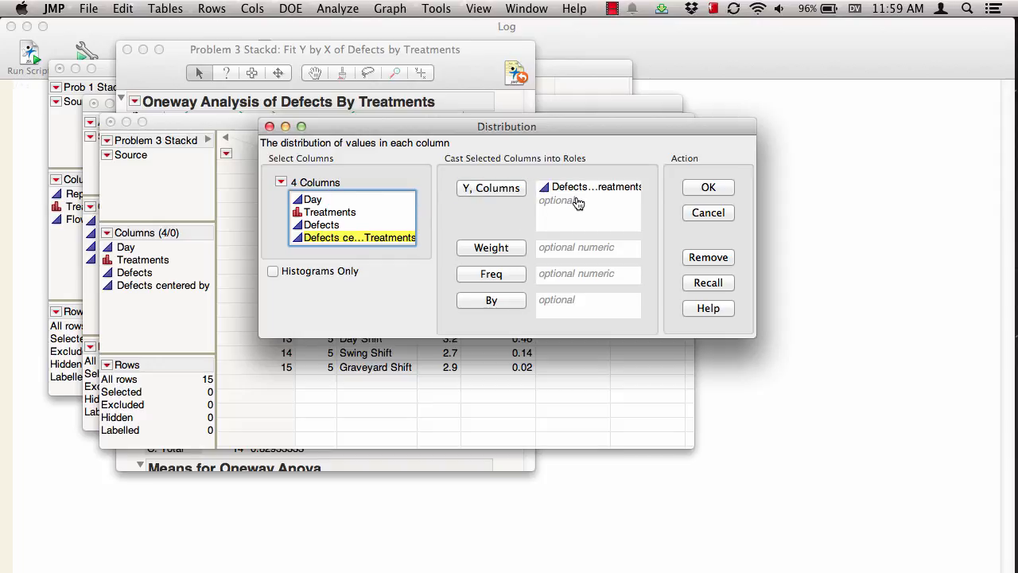
click(699, 190)
Step: Add a Normal Quantile Plot to the residual distribution
click(164, 112)
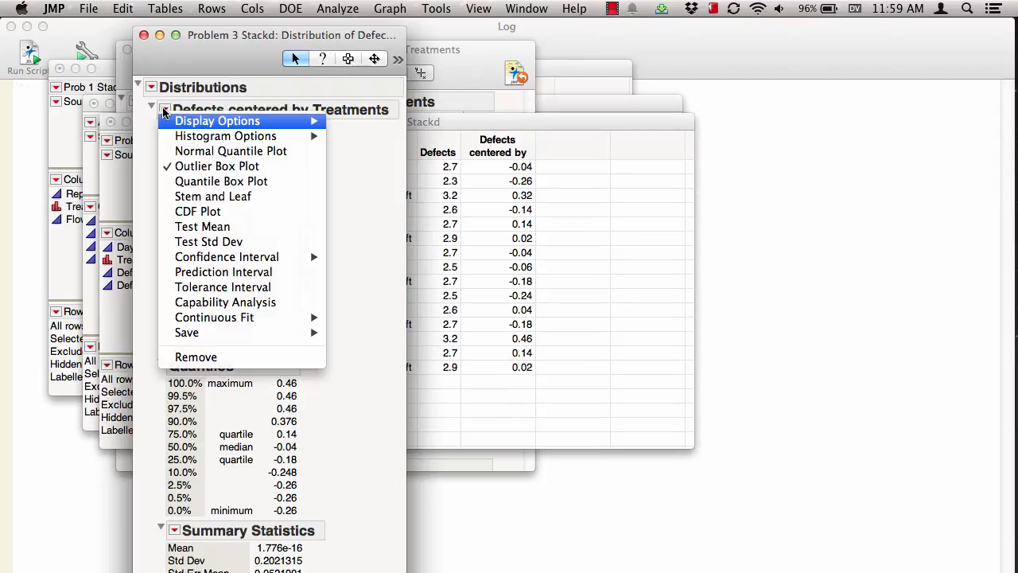
click(176, 151)
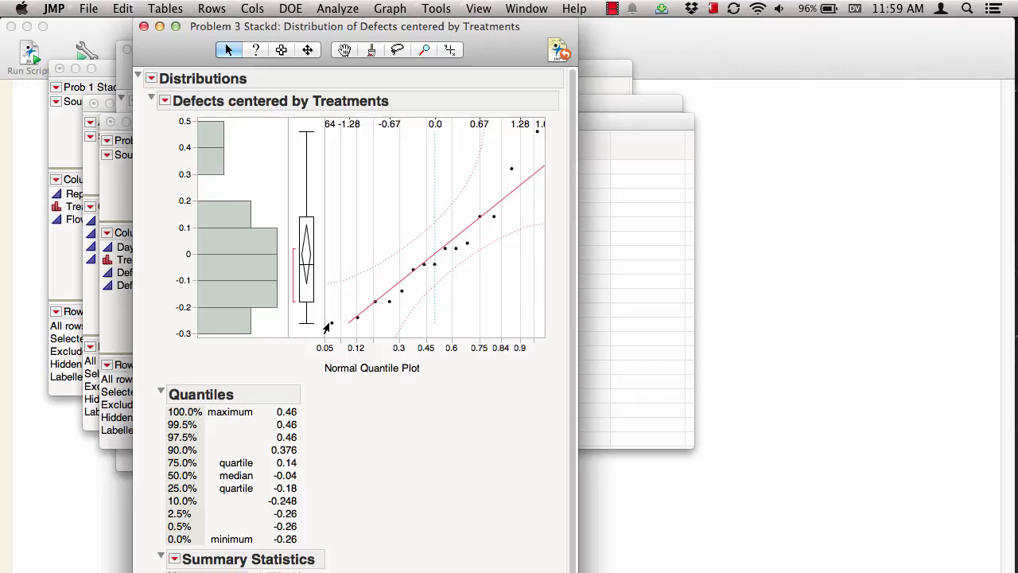
mouse_move(346, 322)
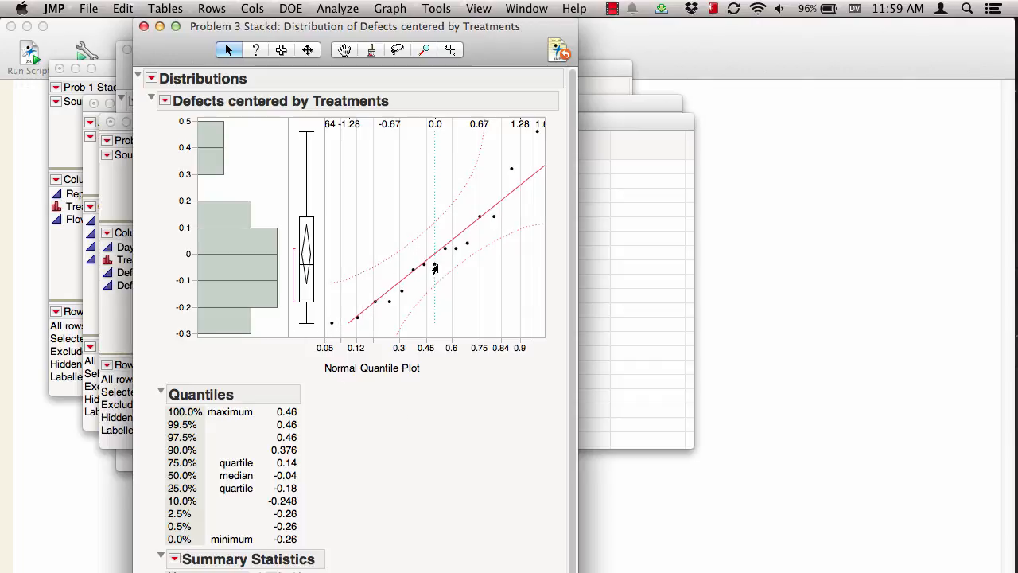